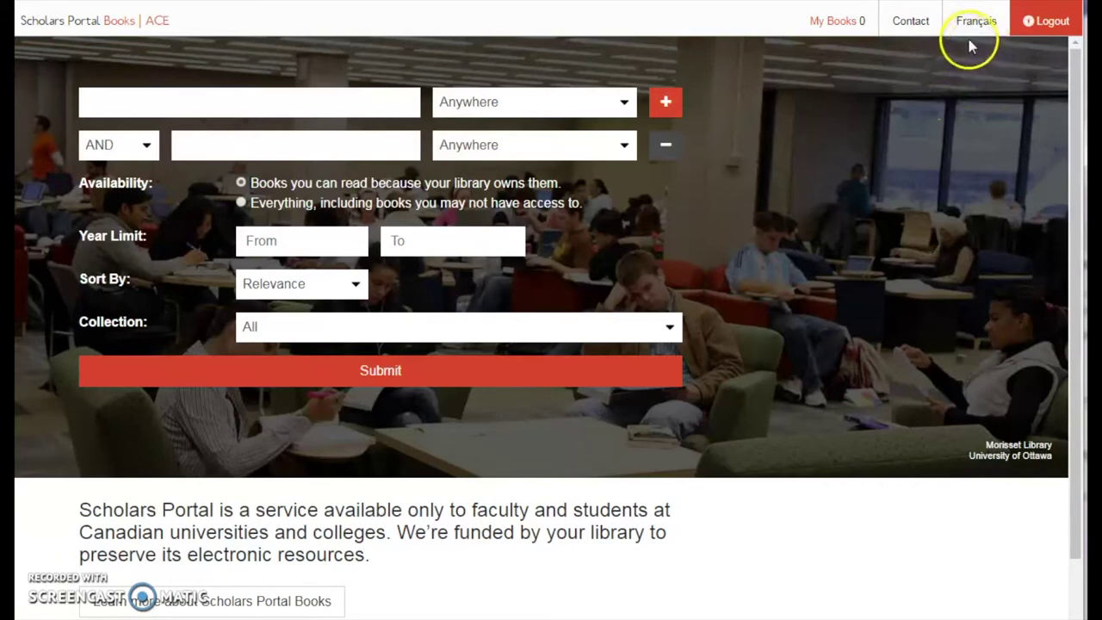
Step: Switch the interface to French and back, then review the sort orders, collections and search-field options
left_click(975, 22)
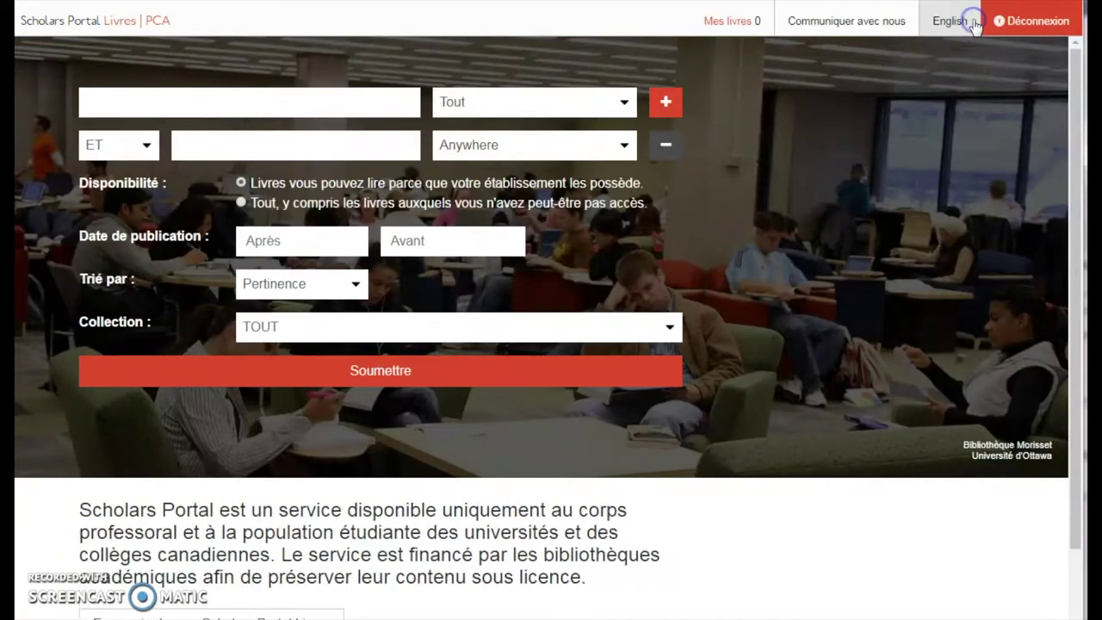
left_click(975, 23)
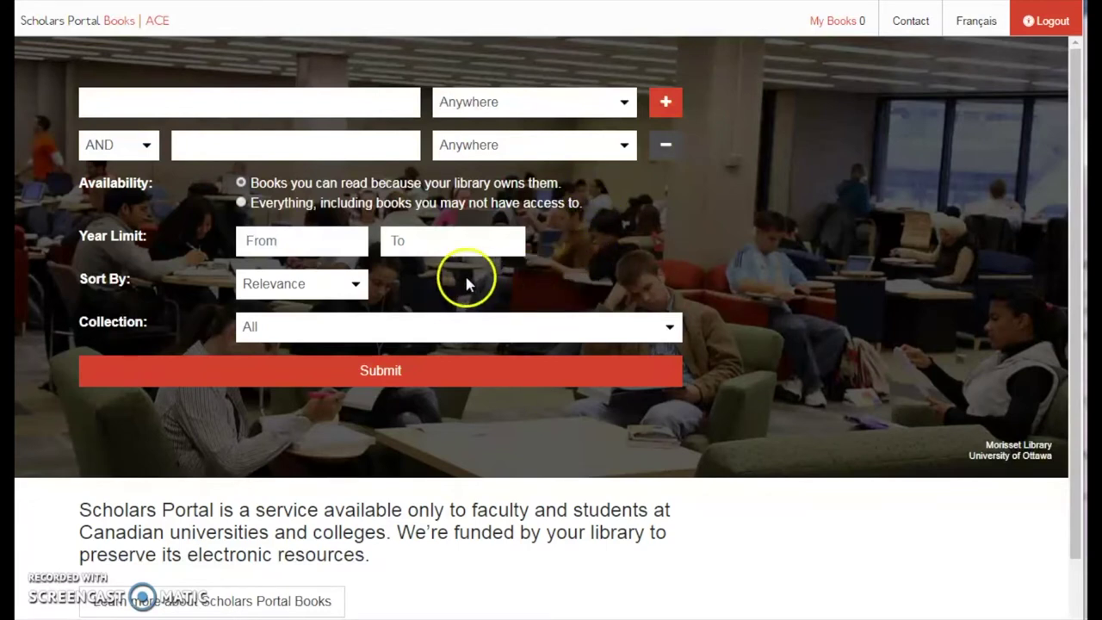
left_click(365, 293)
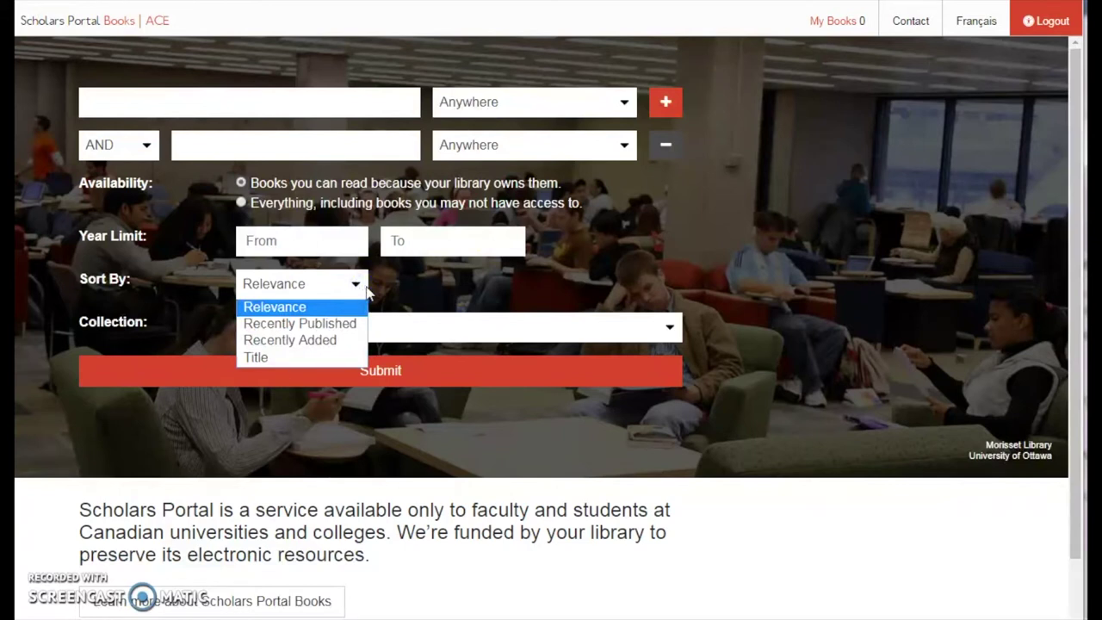
left_click(490, 282)
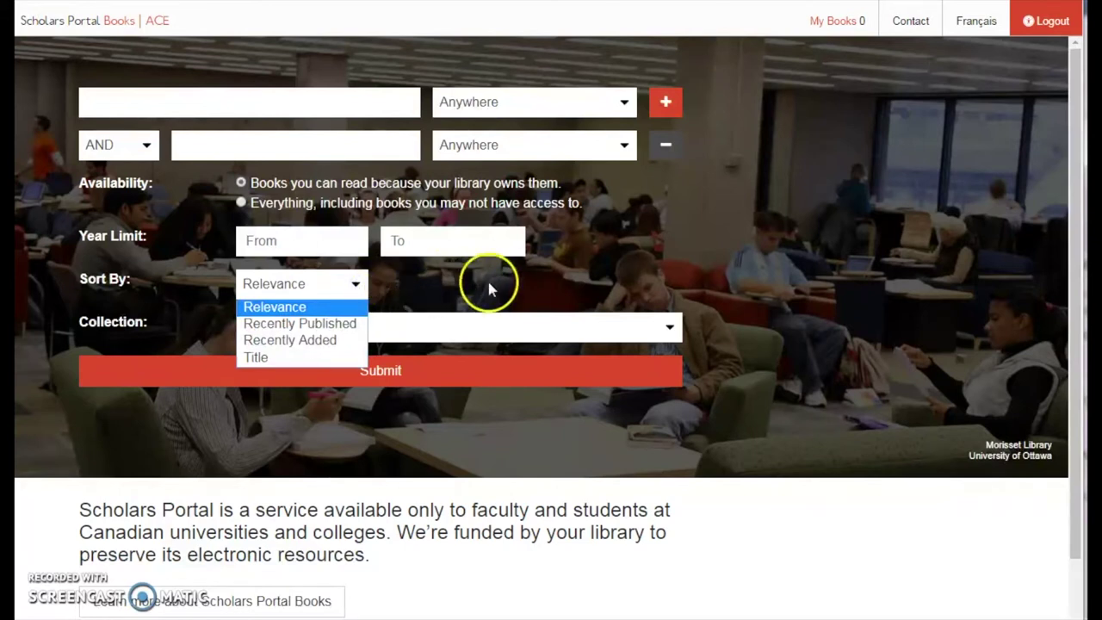
left_click(664, 324)
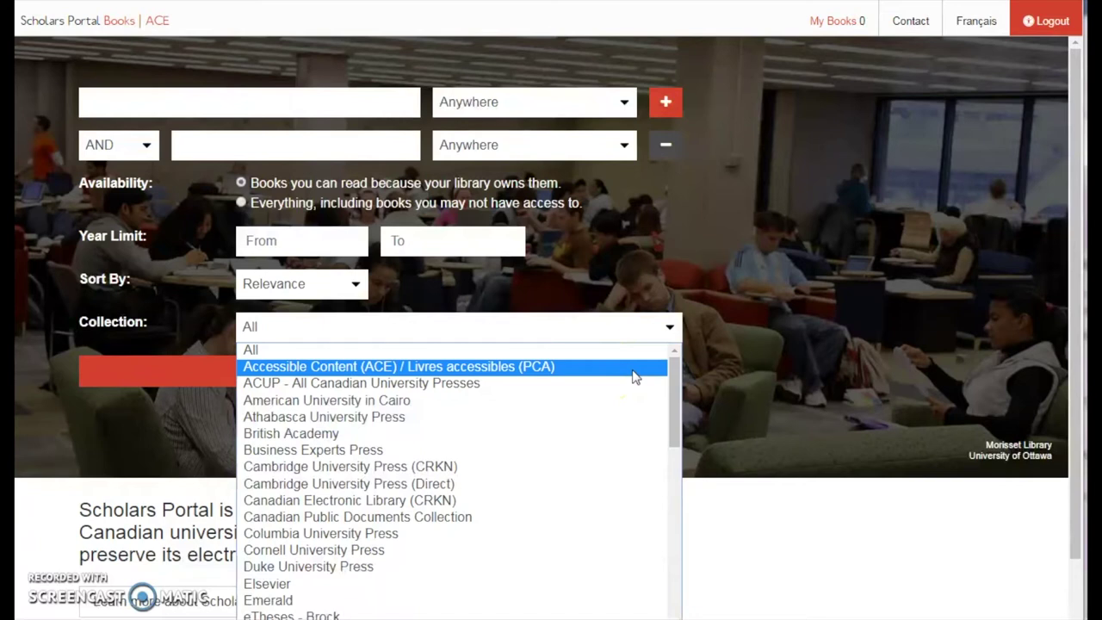
left_click_drag(634, 349, 629, 285)
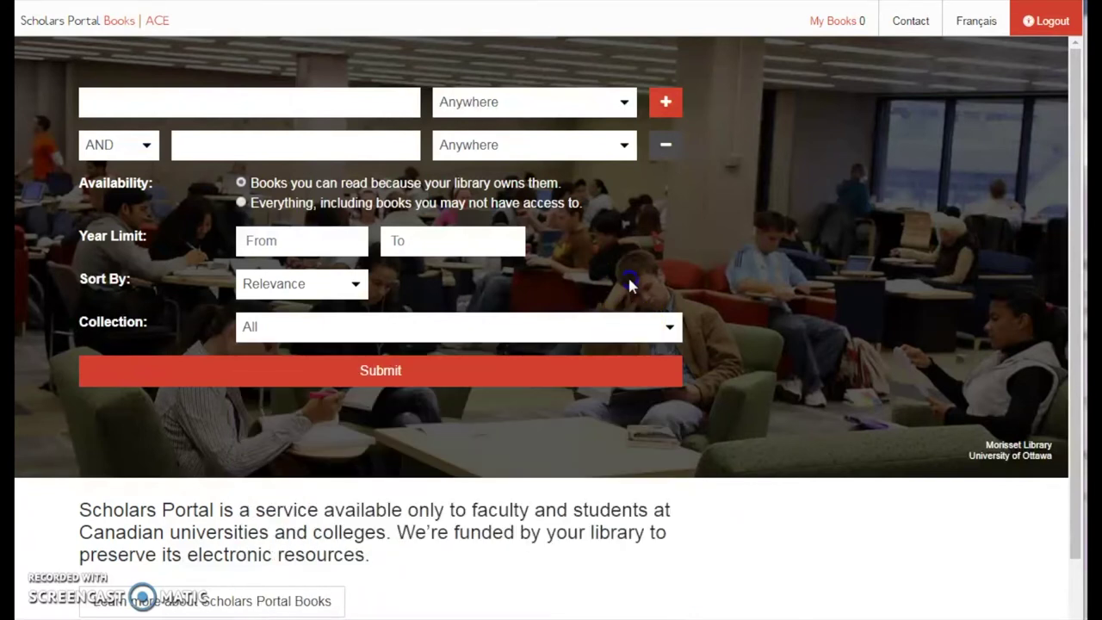
left_click(622, 101)
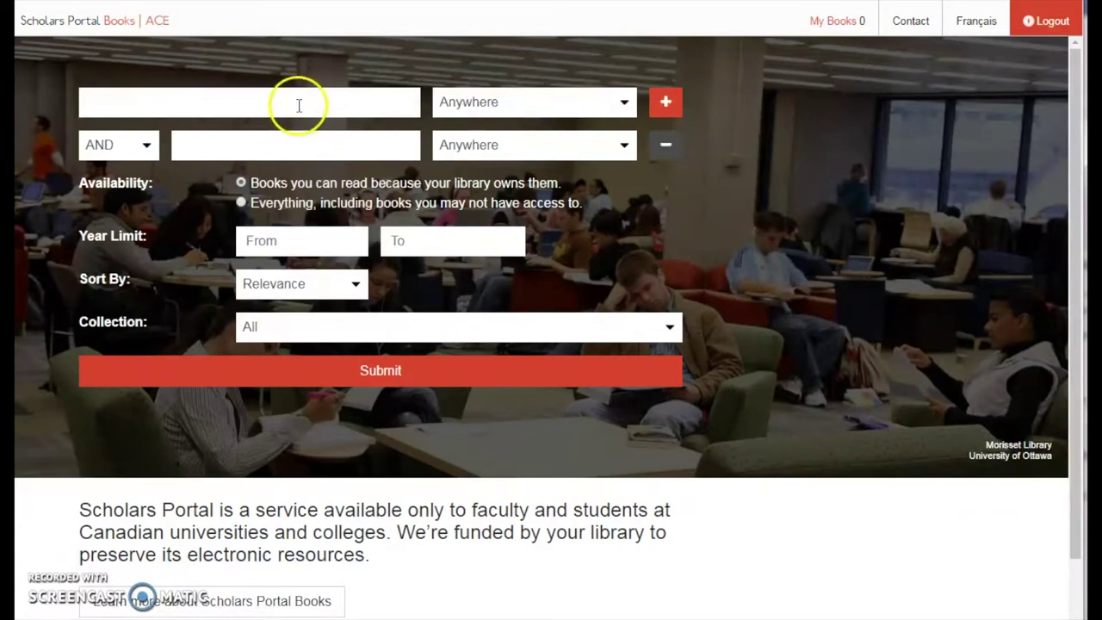
Step: Search for 'designing women' and scroll through the 2432 results
left_click(299, 105)
type("designin")
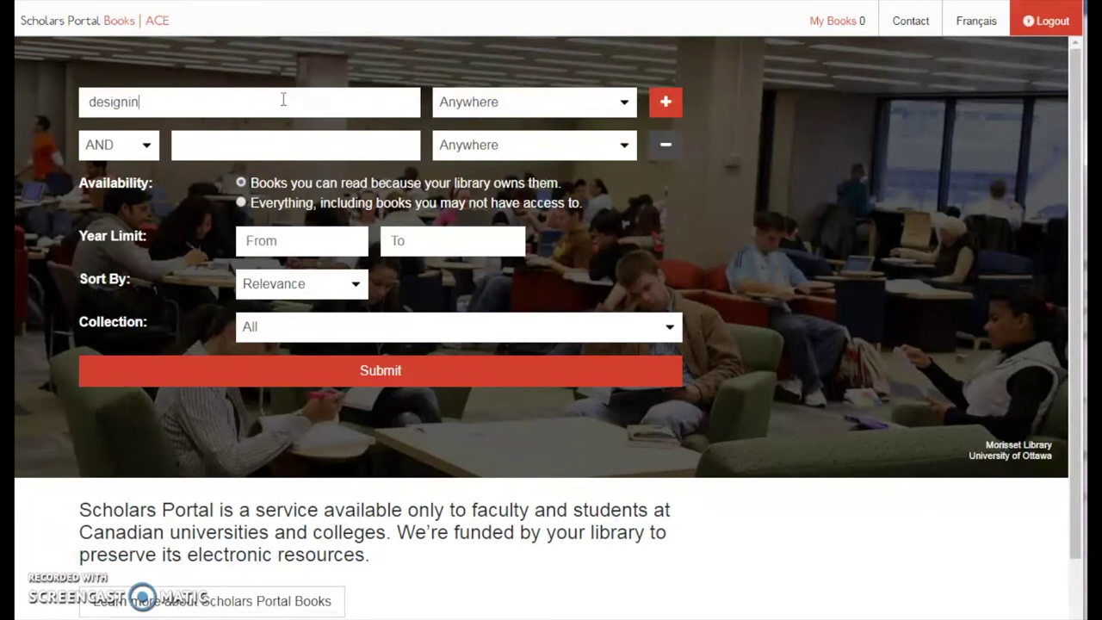
type("g women")
key("Return")
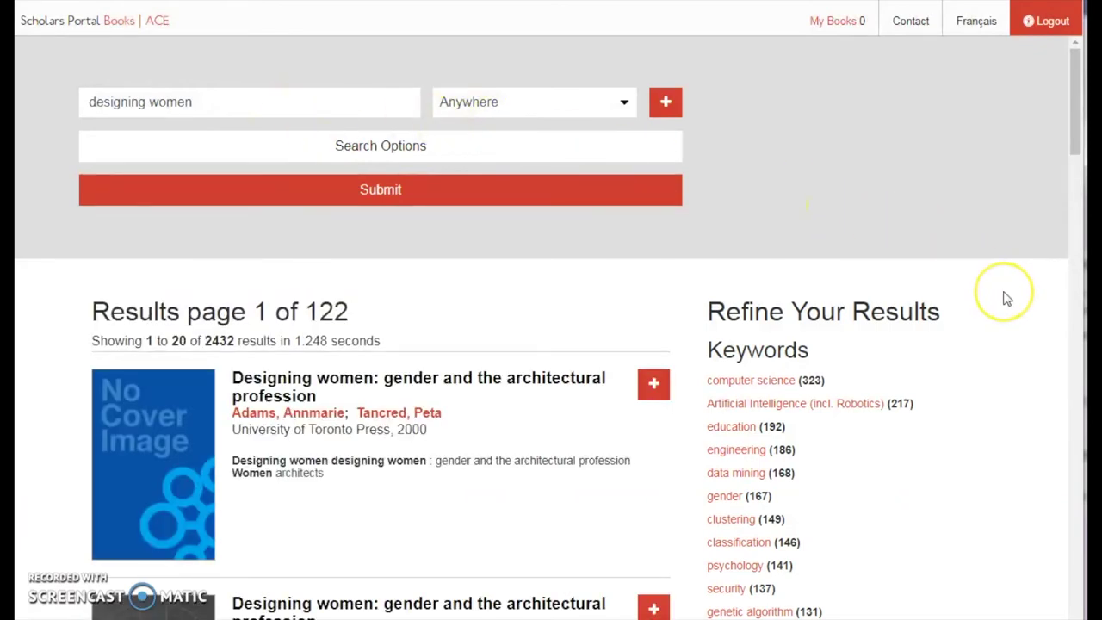
scroll(1004, 295, "down", 1)
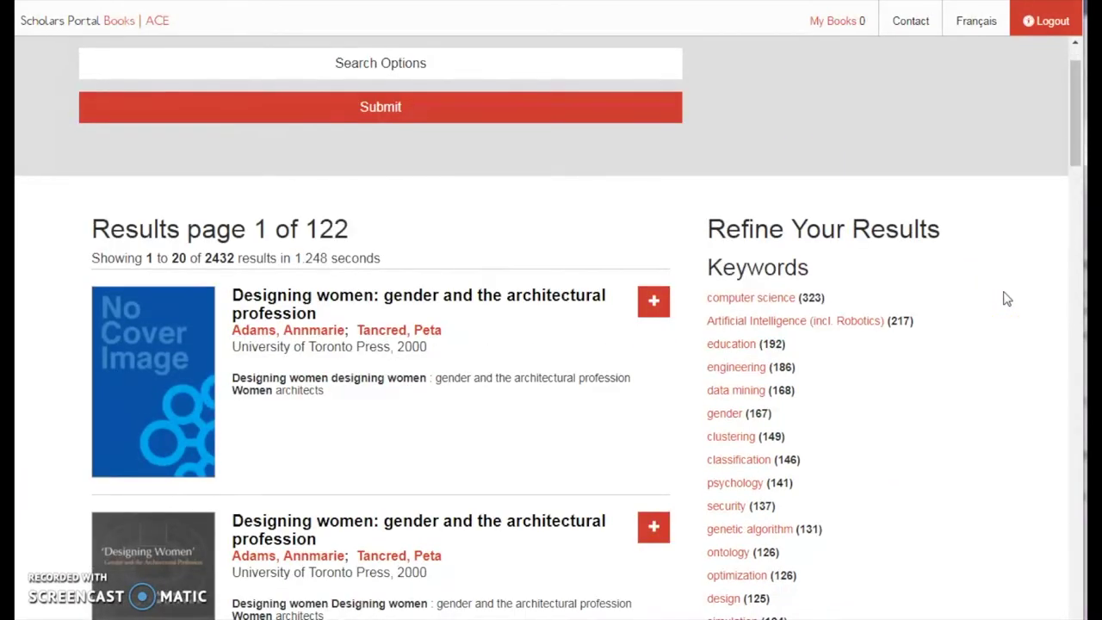
scroll(1006, 298, "down", 1)
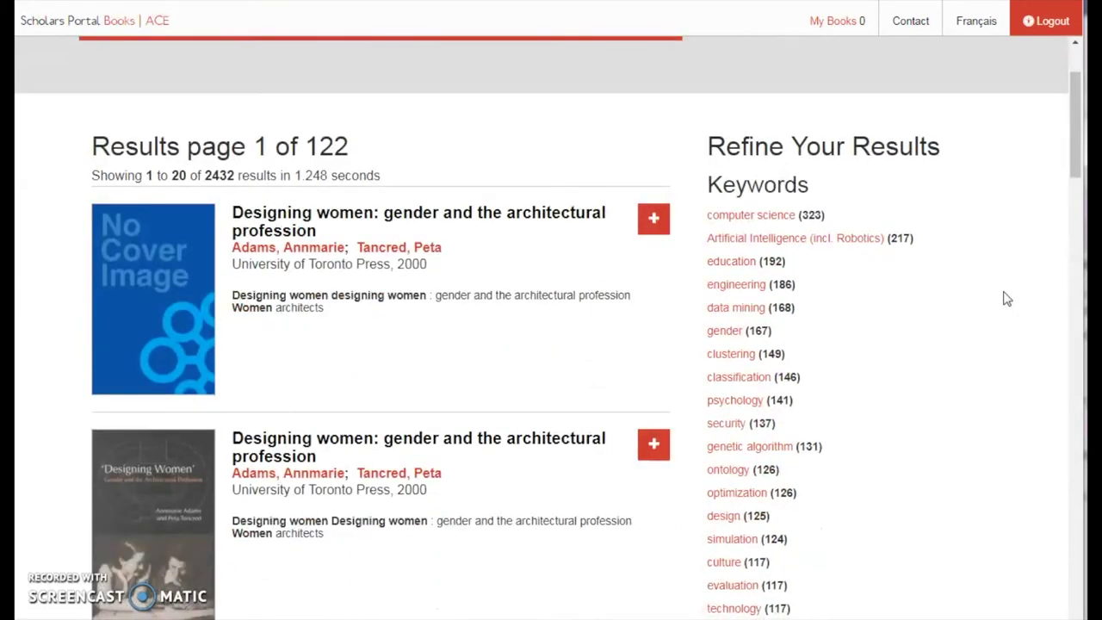
scroll(1007, 298, "down", 1)
left_click(986, 353)
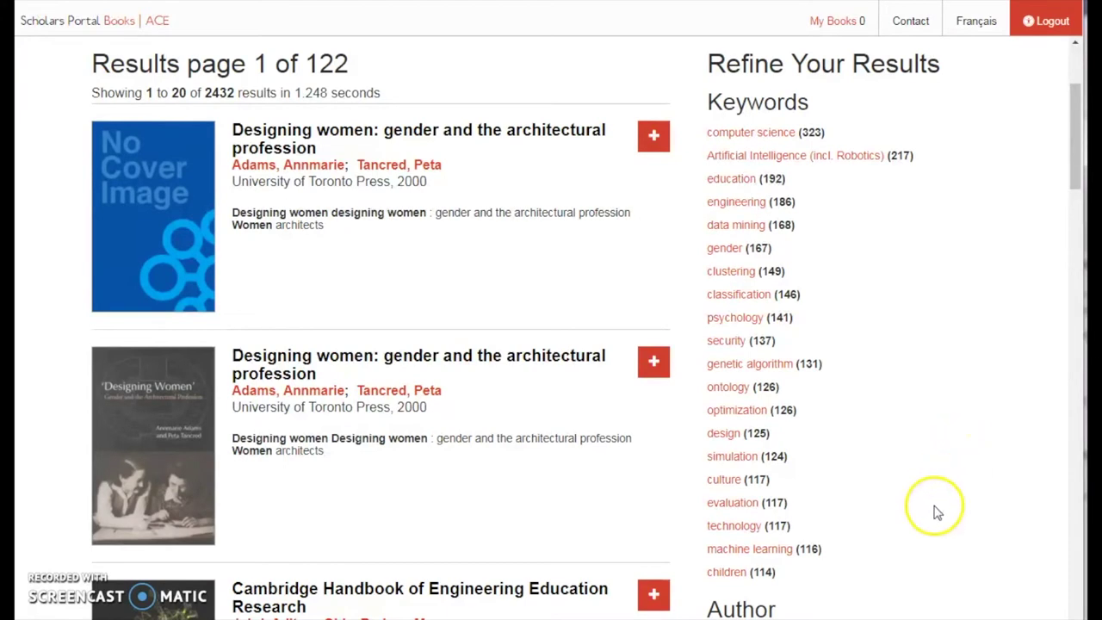
Step: Narrow the results to the culture keyword and 2014, then remove both limits again
left_click(723, 480)
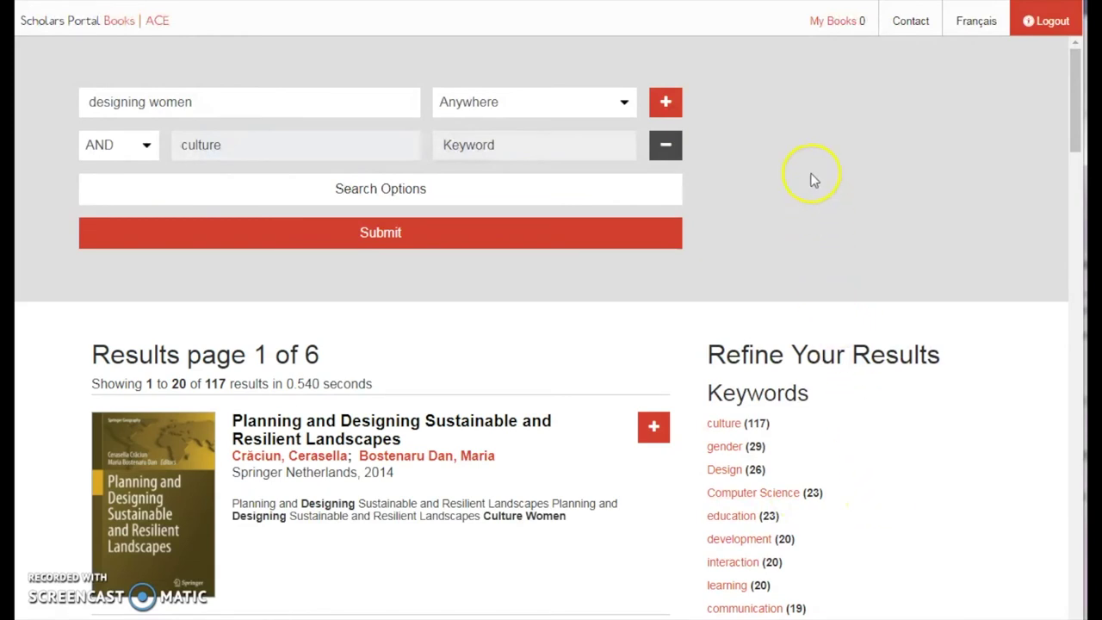
left_click(698, 153)
scroll(968, 390, "down", 3)
scroll(968, 390, "down", 6)
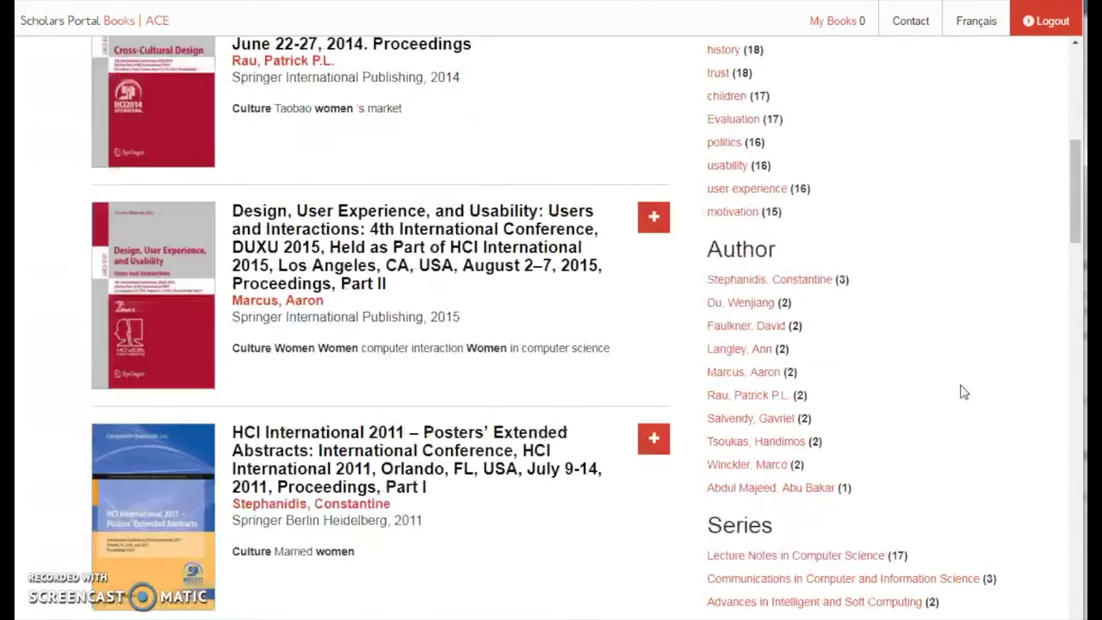
scroll(964, 393, "down", 7)
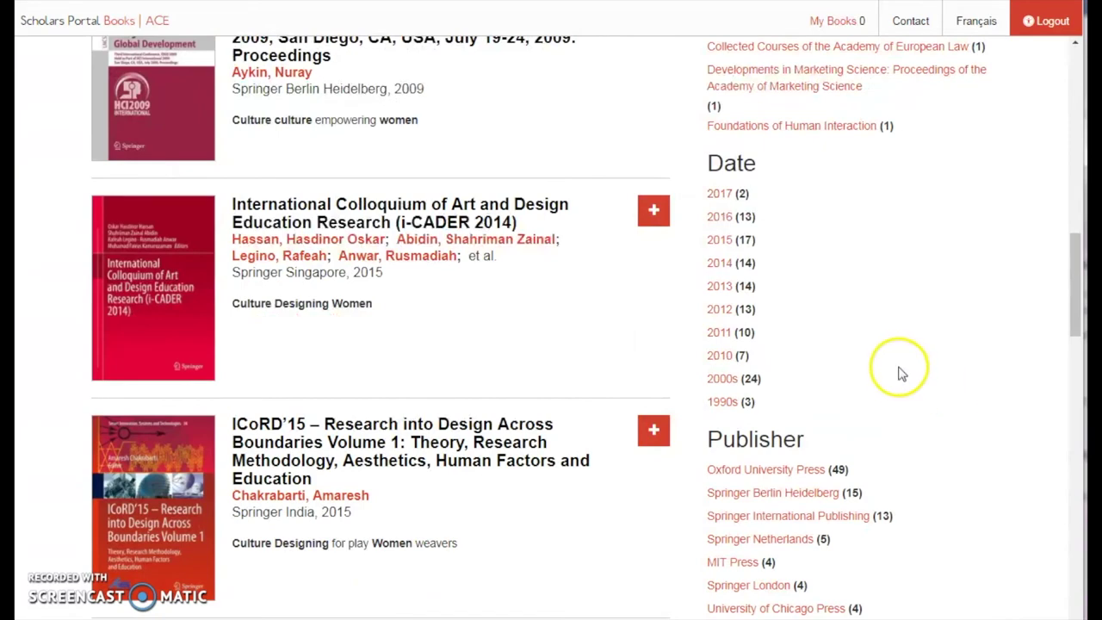
left_click(716, 265)
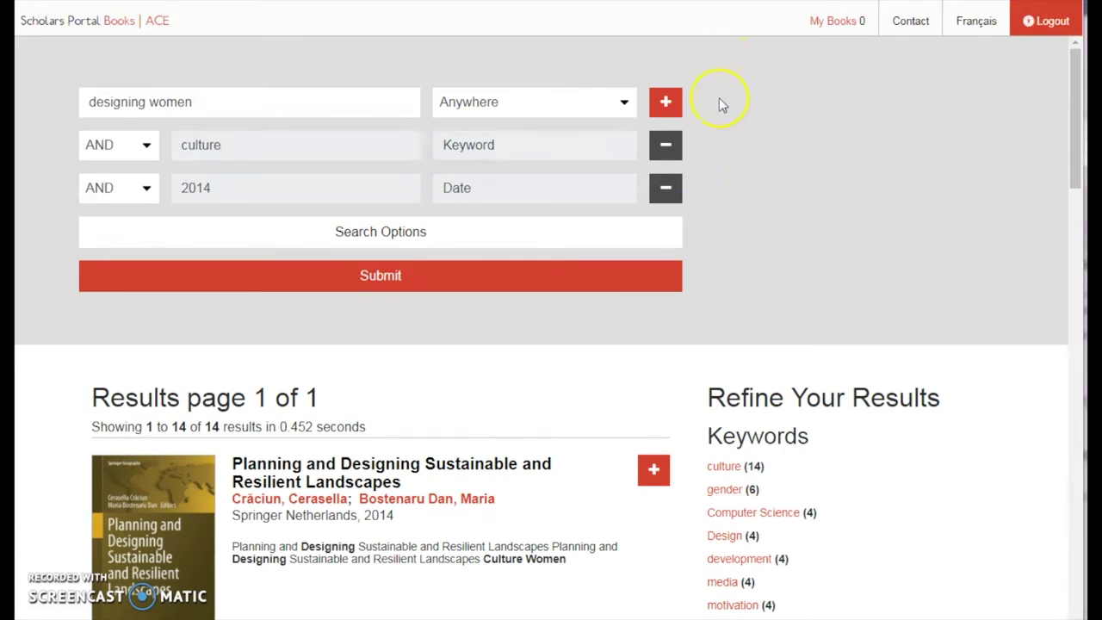
left_click(667, 192)
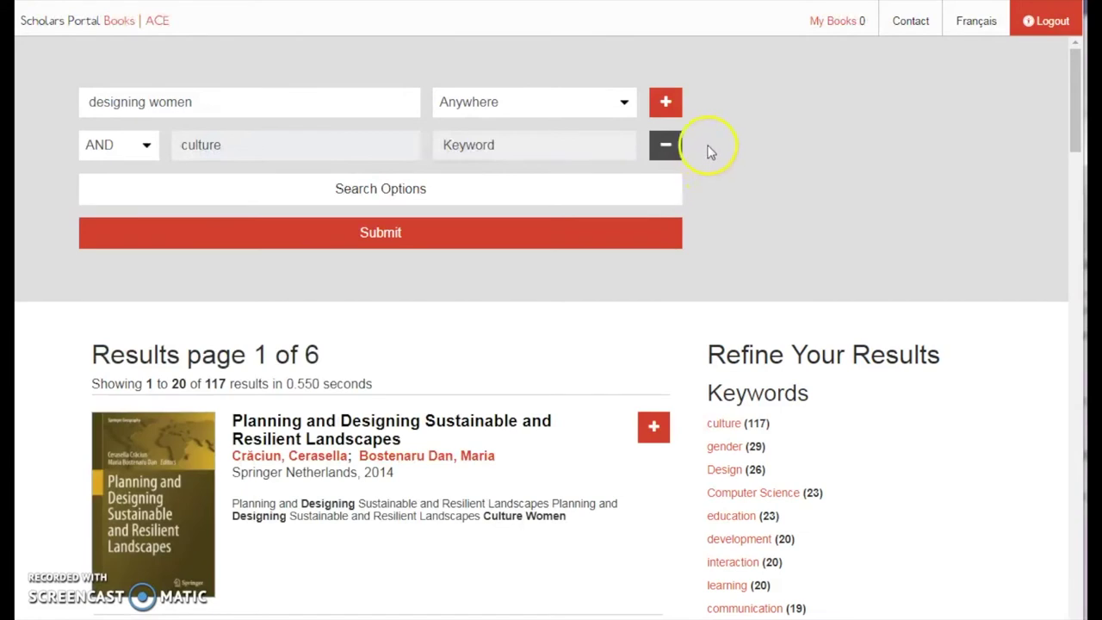
left_click(667, 147)
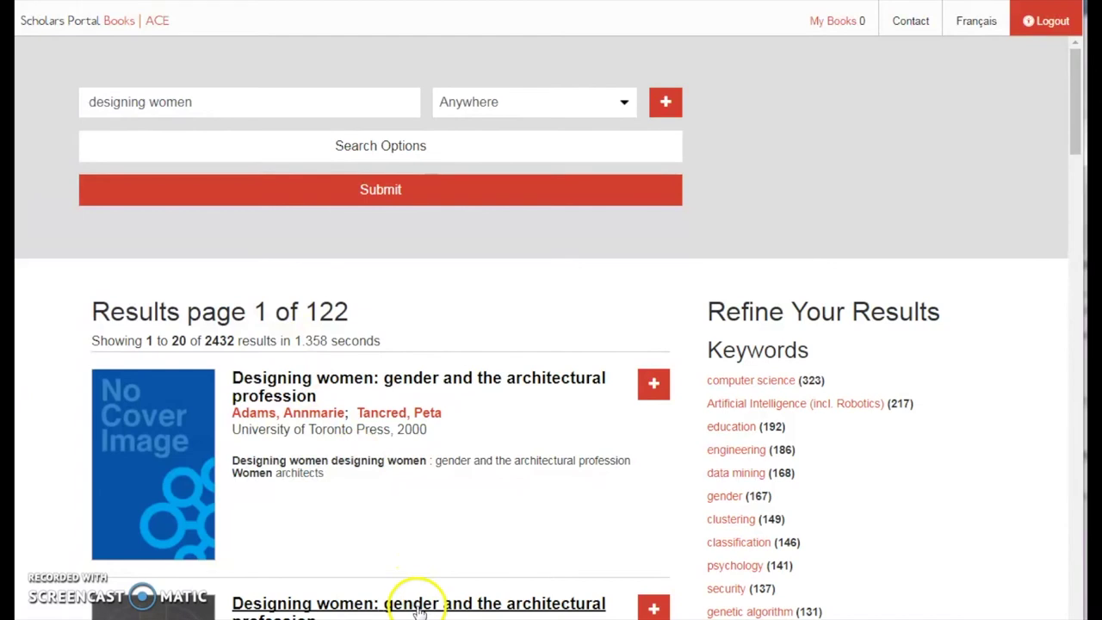
Step: Check the second result, then open the coverless 'Designing women' record's publication details and citation options
left_click(418, 606)
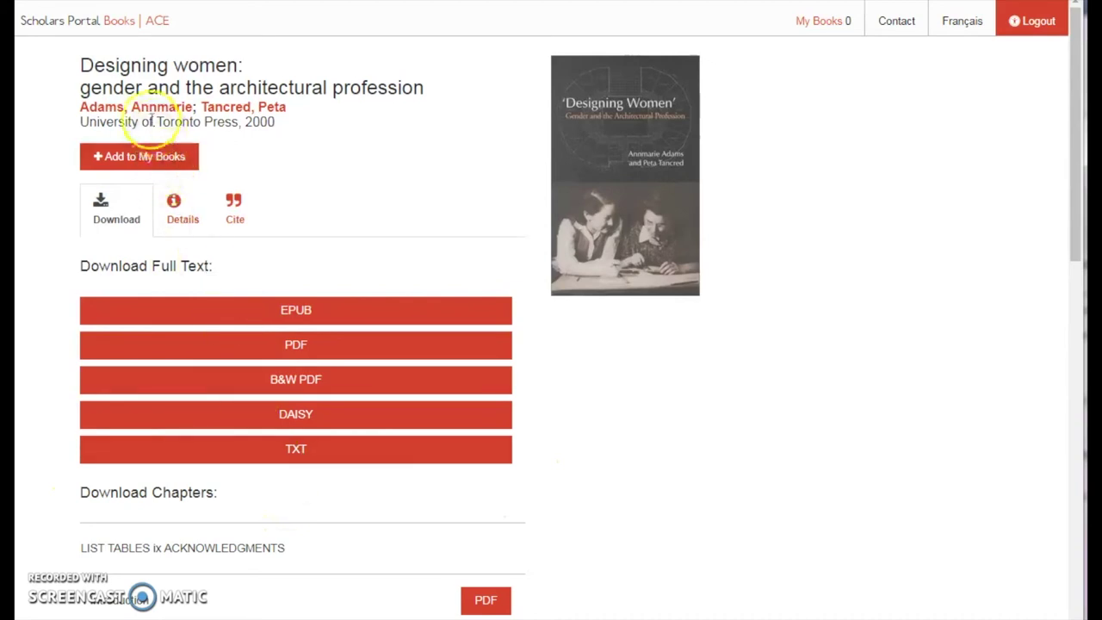
key("alt+Left")
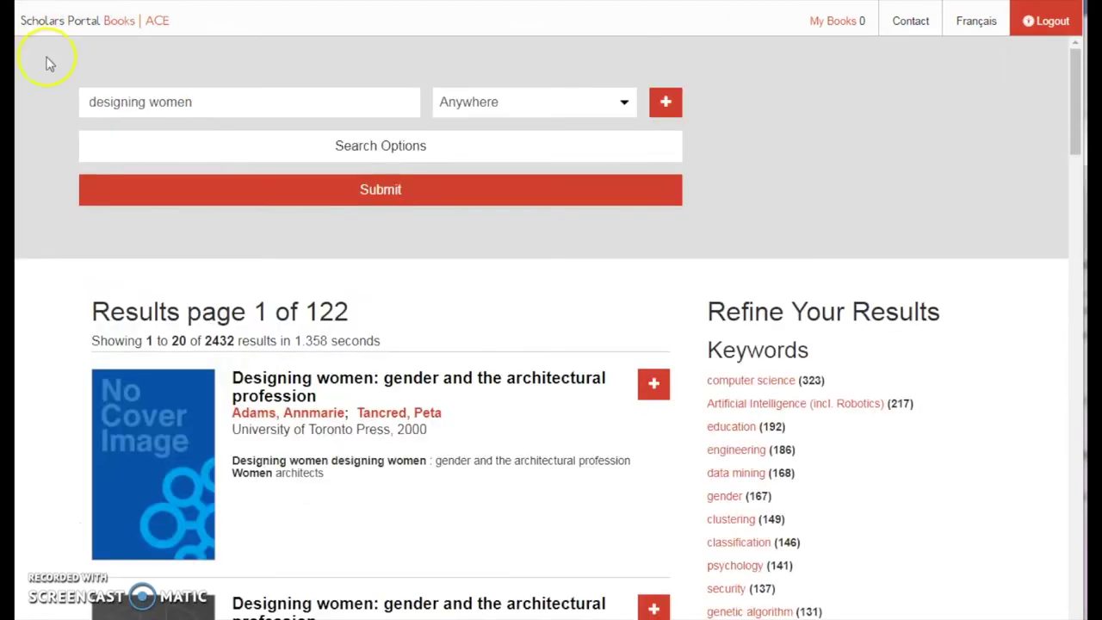
left_click(250, 385)
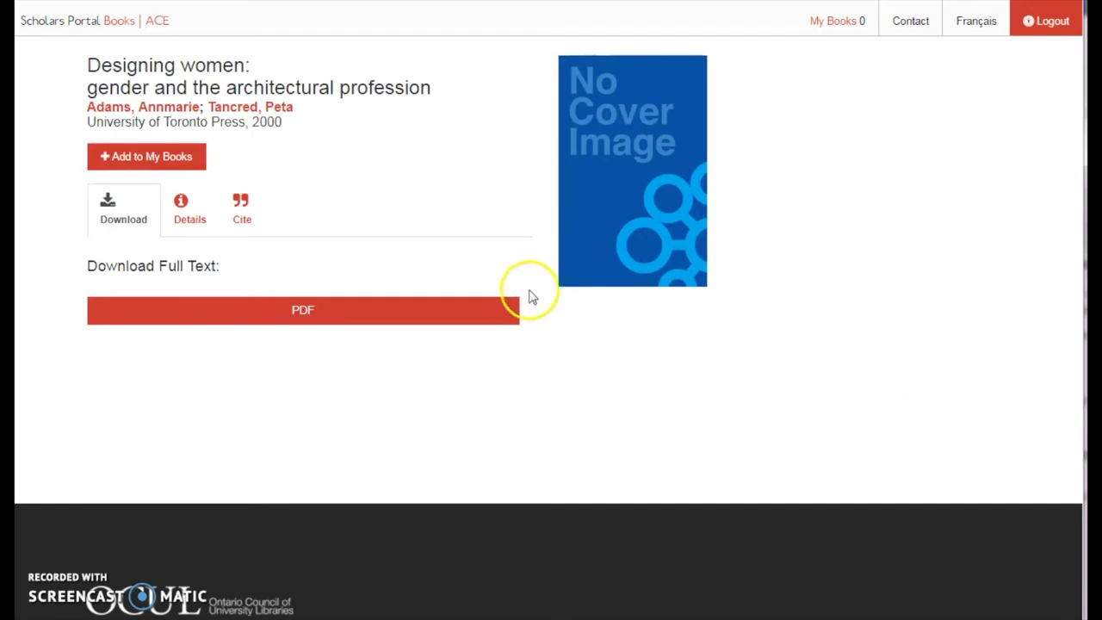
left_click(191, 222)
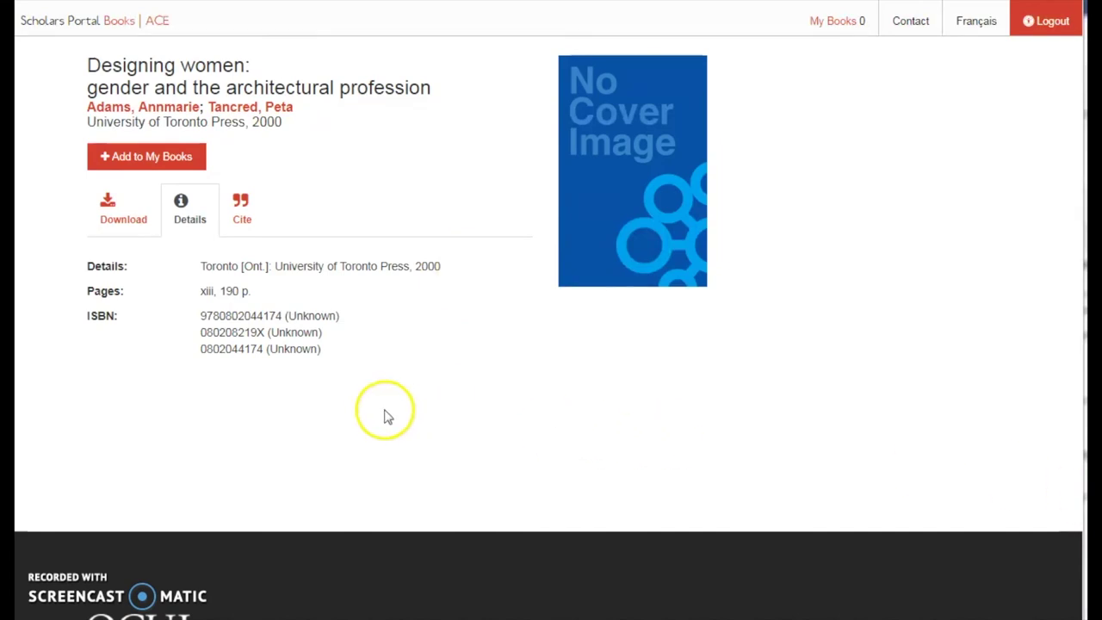
left_click(246, 214)
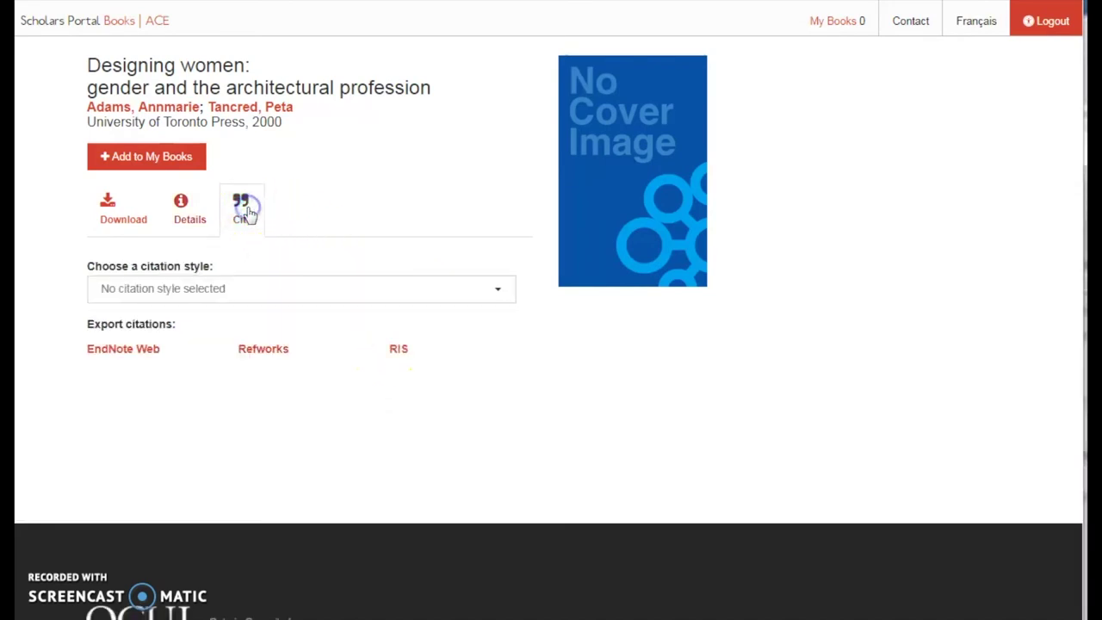
Step: Show the citation in MLA 8th edition style and add 'Designing women' to My Books
left_click(501, 295)
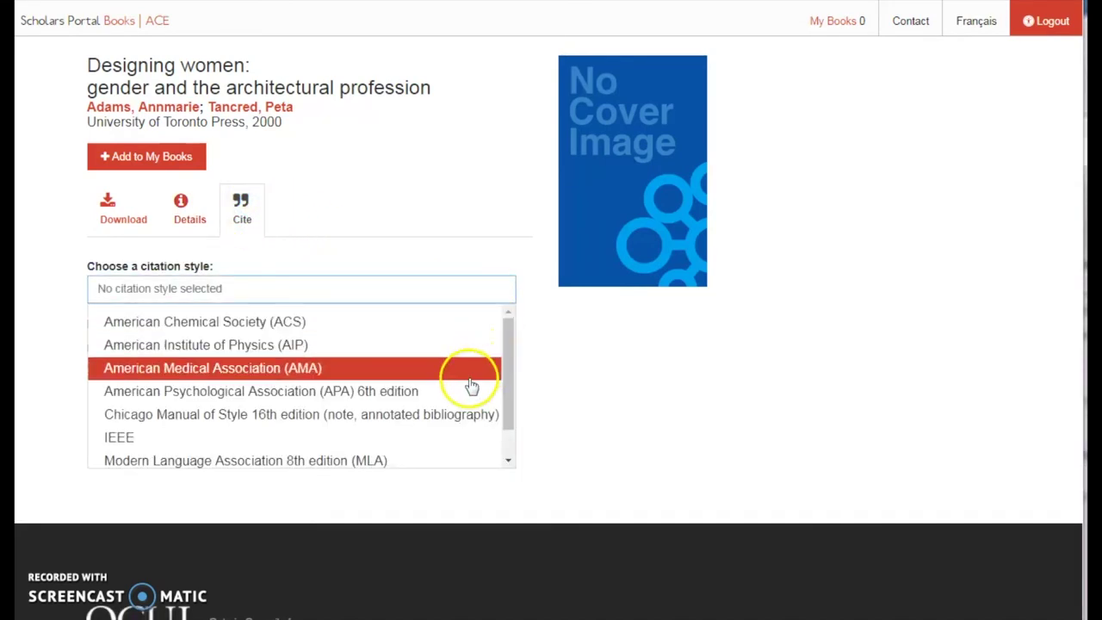
left_click(418, 460)
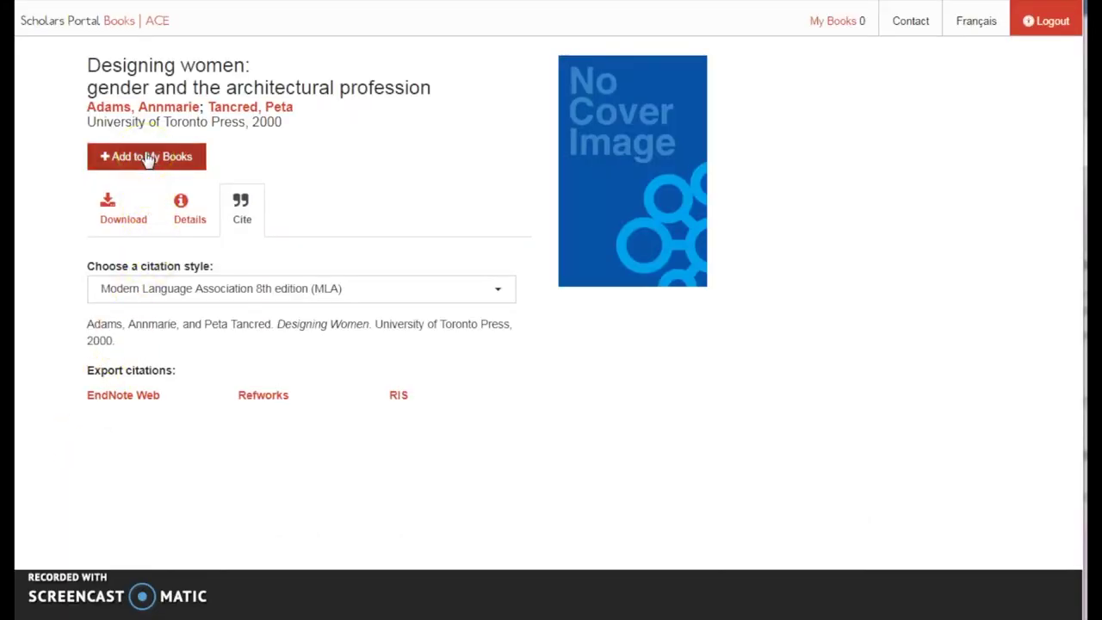
left_click(149, 157)
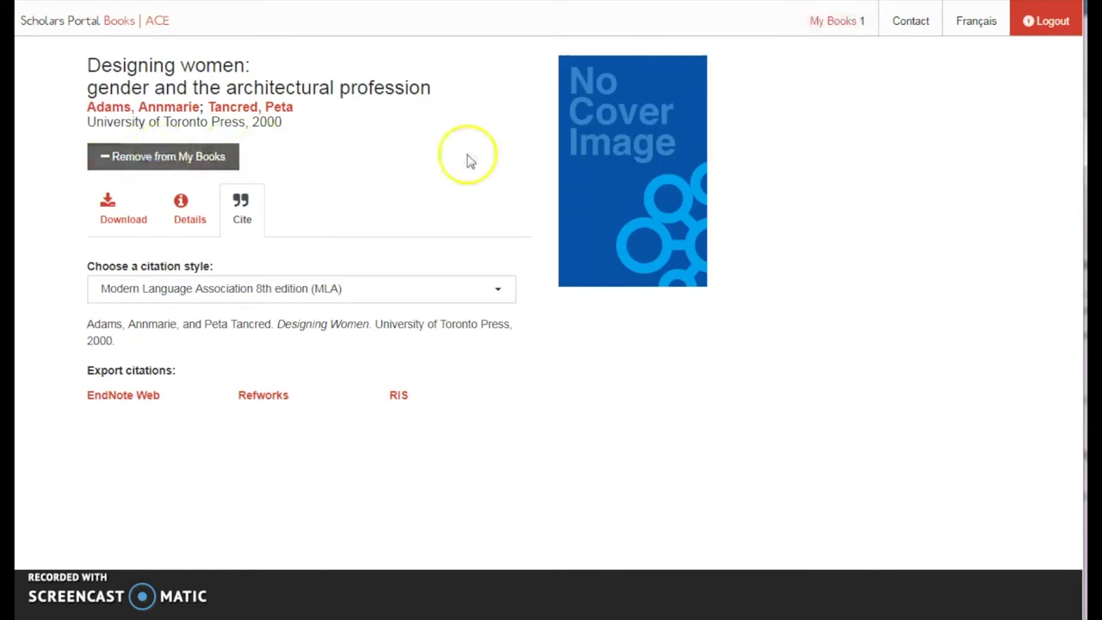
left_click(836, 38)
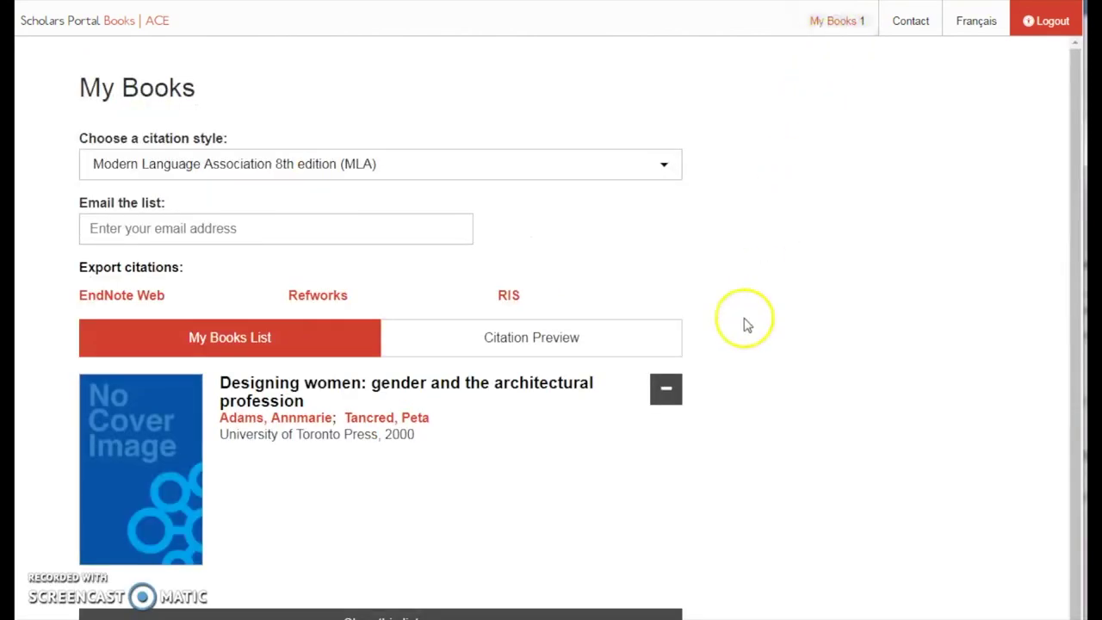
Step: Preview and copy the saved book's MLA citation in My Books, then go to the Contact page
left_click(415, 230)
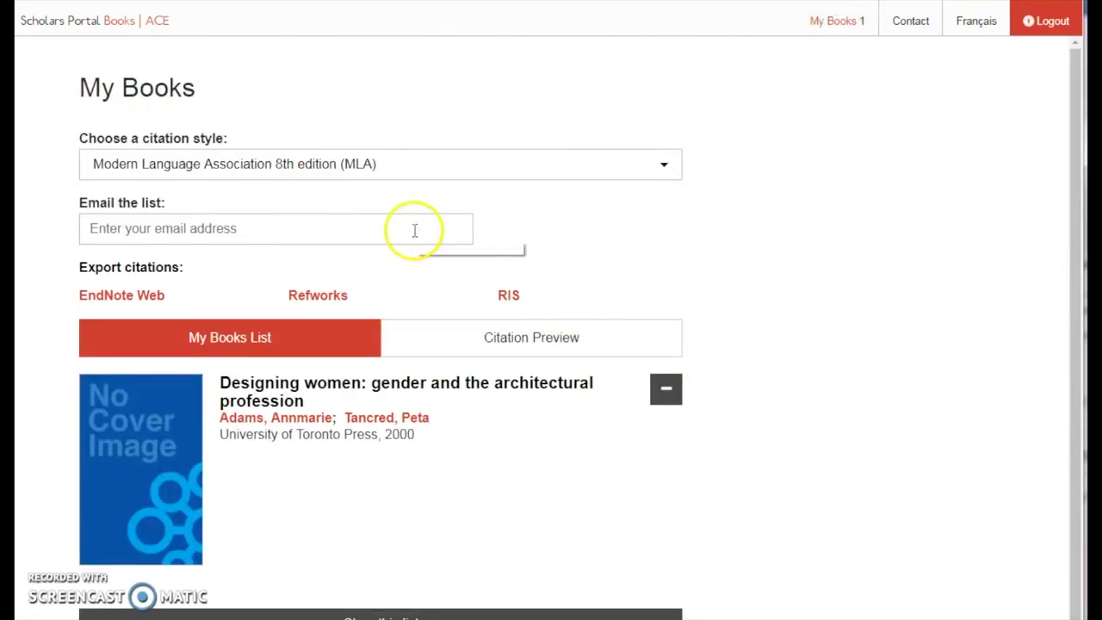
left_click(505, 247)
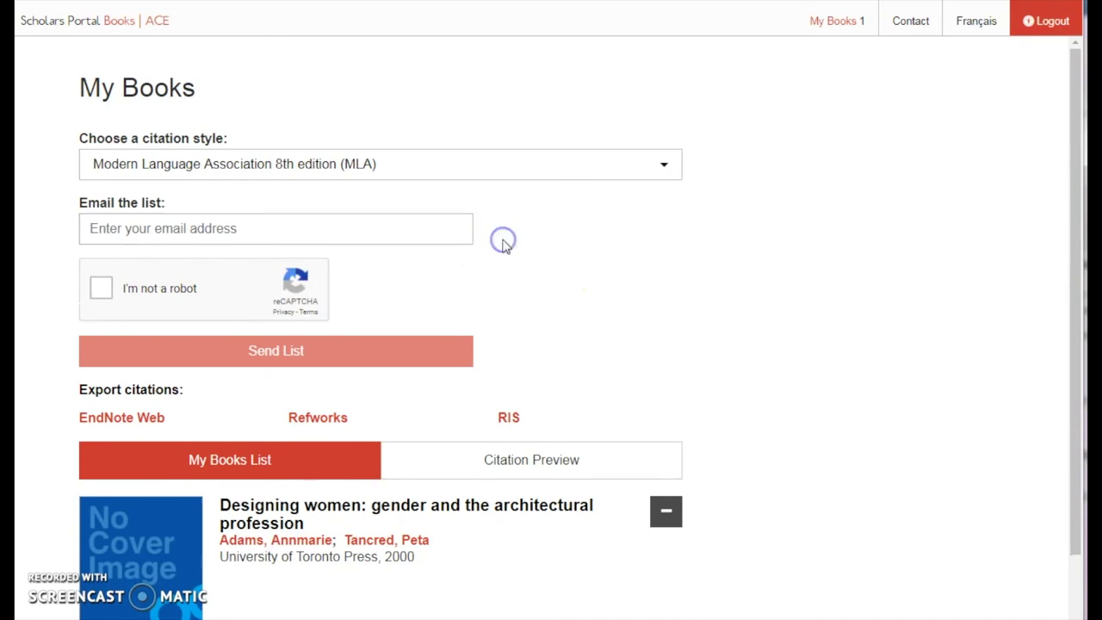
scroll(505, 247, "down", 1)
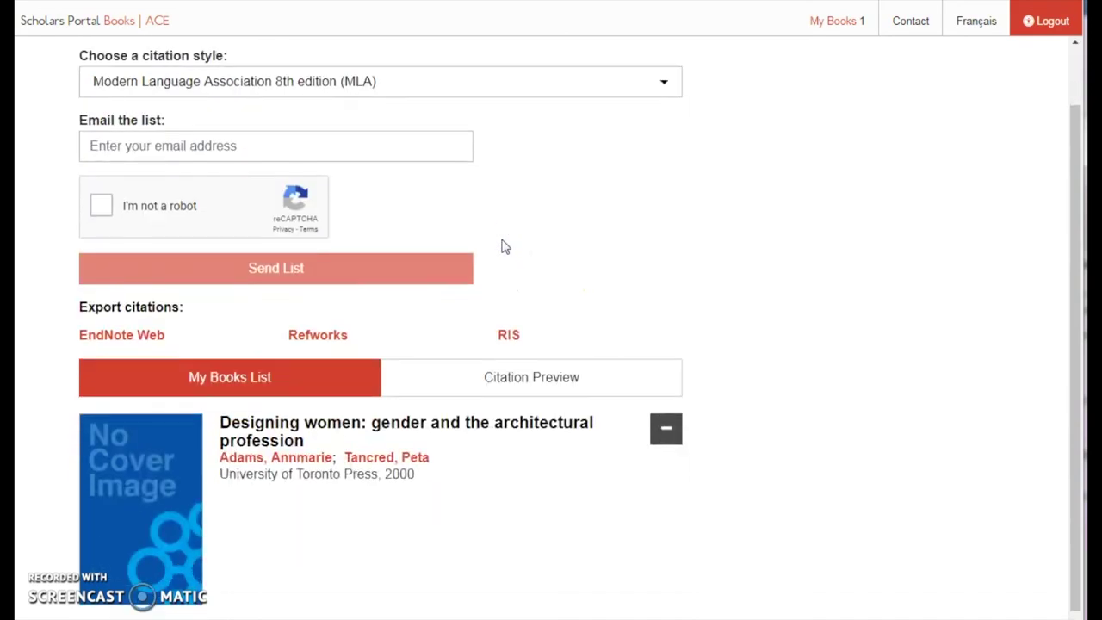
scroll(505, 247, "down", 1)
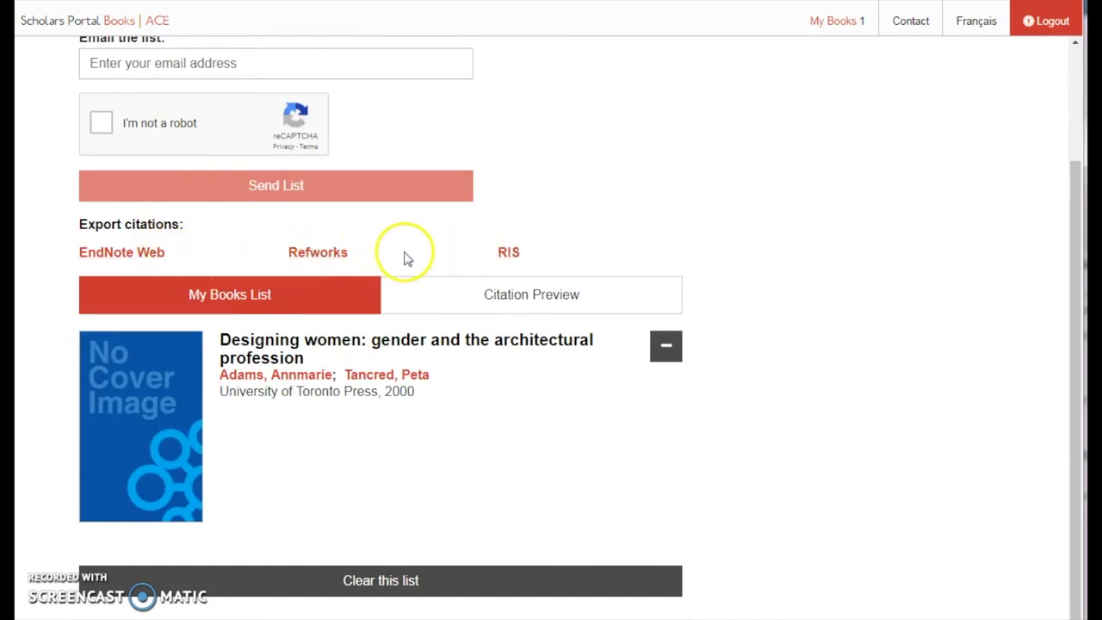
left_click(473, 303)
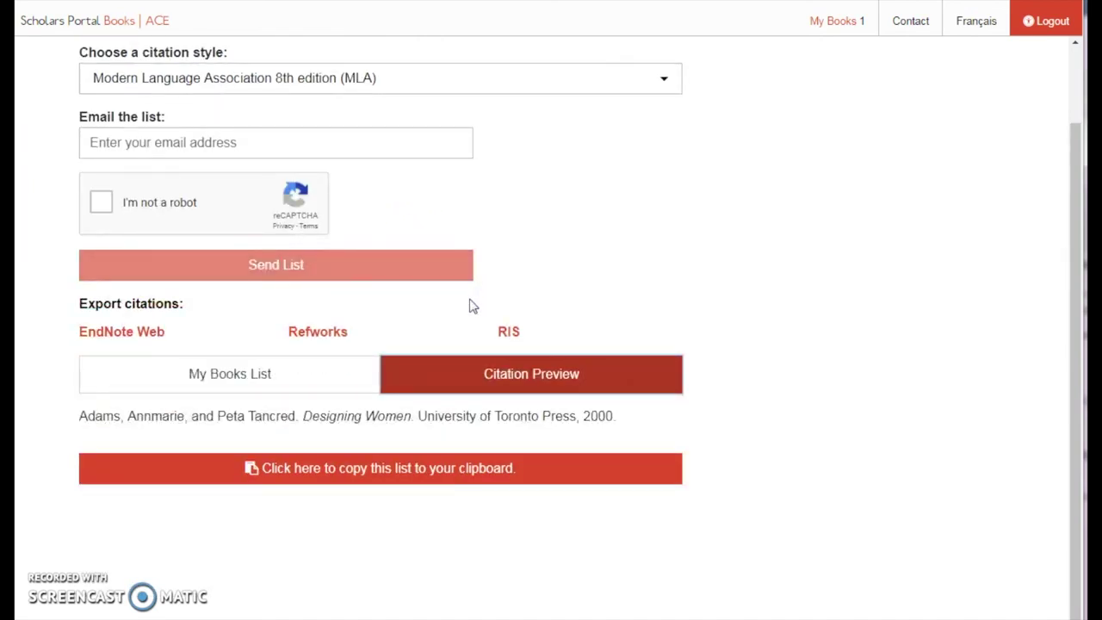
left_click(450, 479)
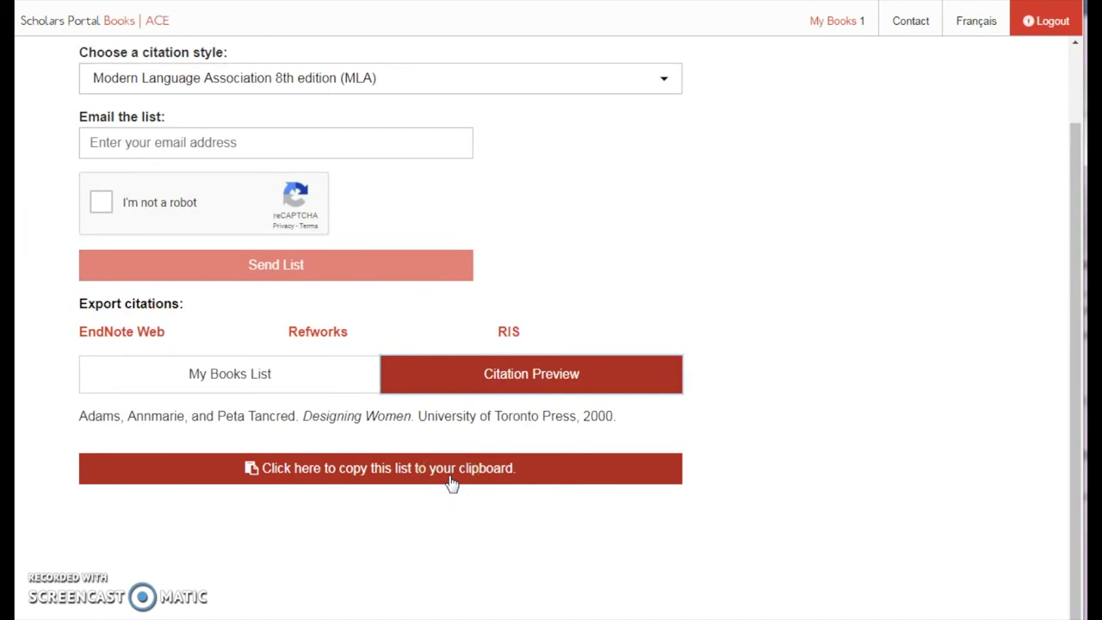
left_click(450, 479)
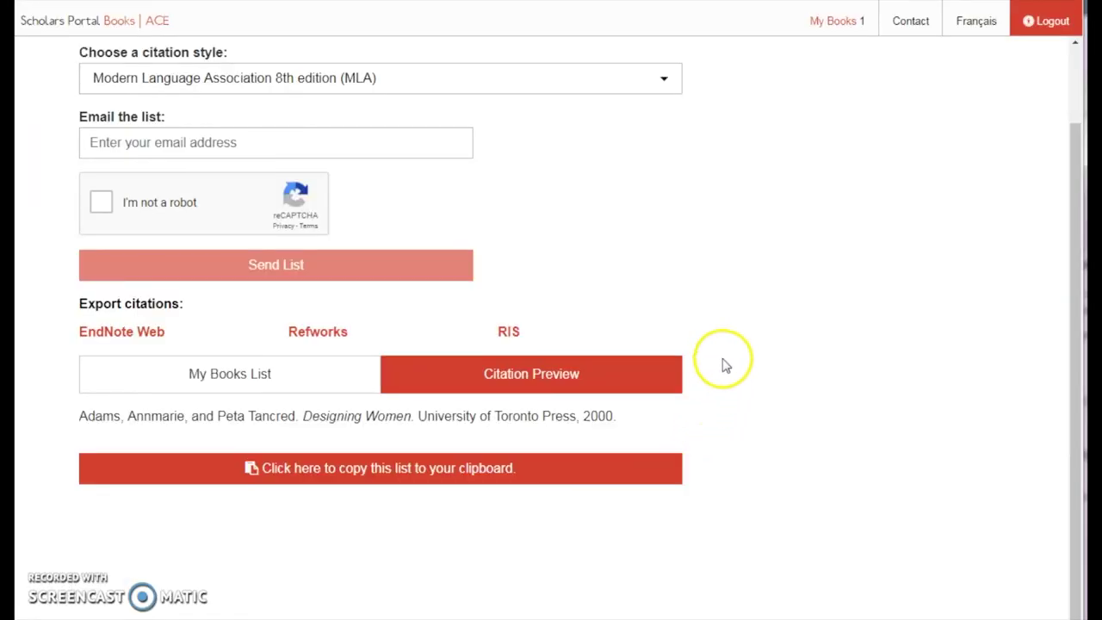
left_click(913, 39)
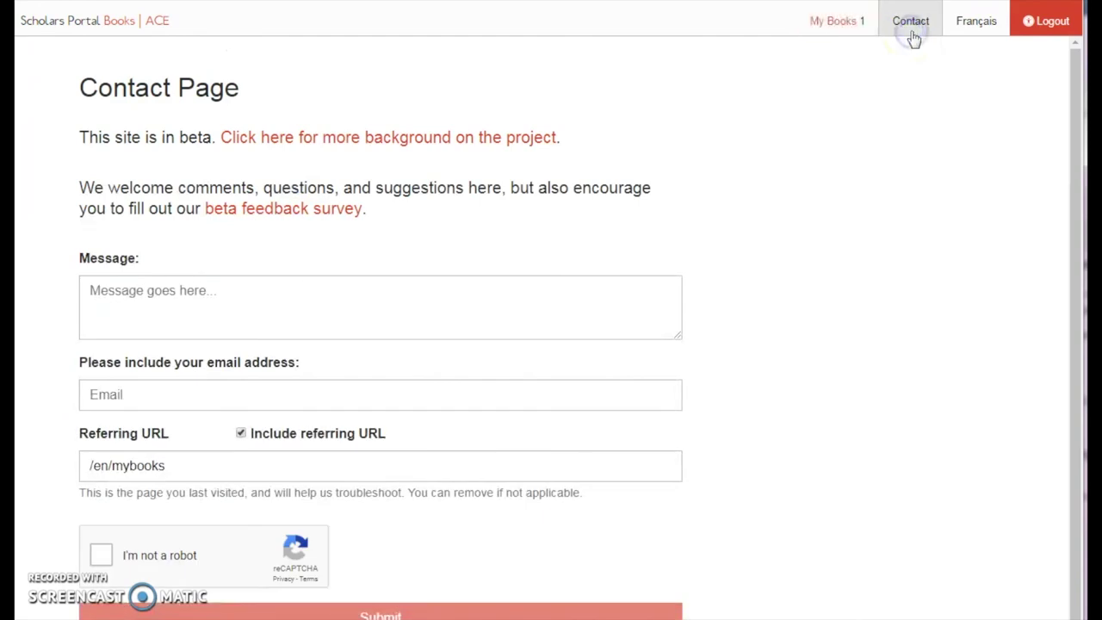